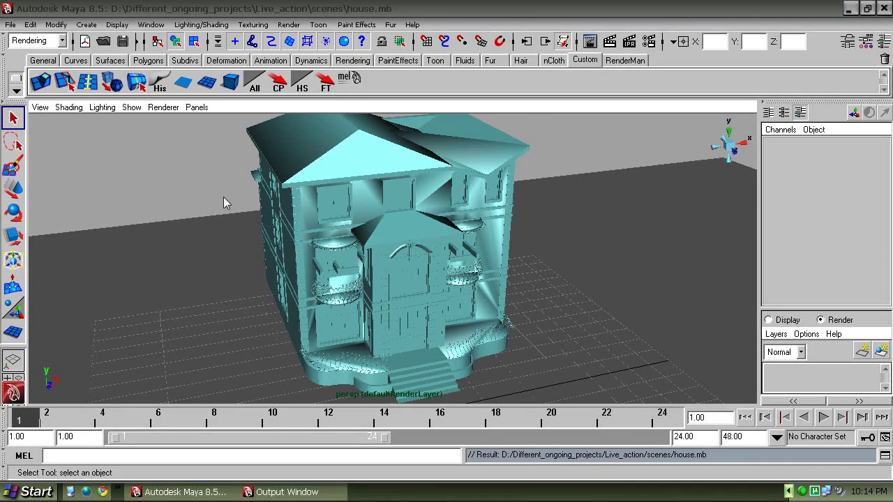
# Hide the time slider to enlarge the perspective viewport of the house.
pyautogui.scroll(4, 220, 198)
pyautogui.scroll(-4, 223, 200)
pyautogui.keyDown('alt'); pyautogui.moveTo(352, 222); pyautogui.dragTo(374, 259); pyautogui.keyUp('alt')
pyautogui.scroll(3, 428, 254)
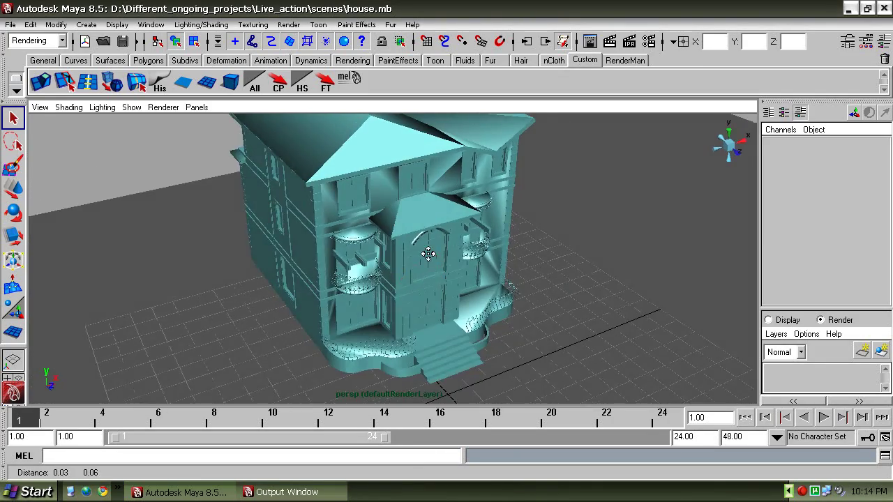
pyautogui.scroll(4, 428, 254)
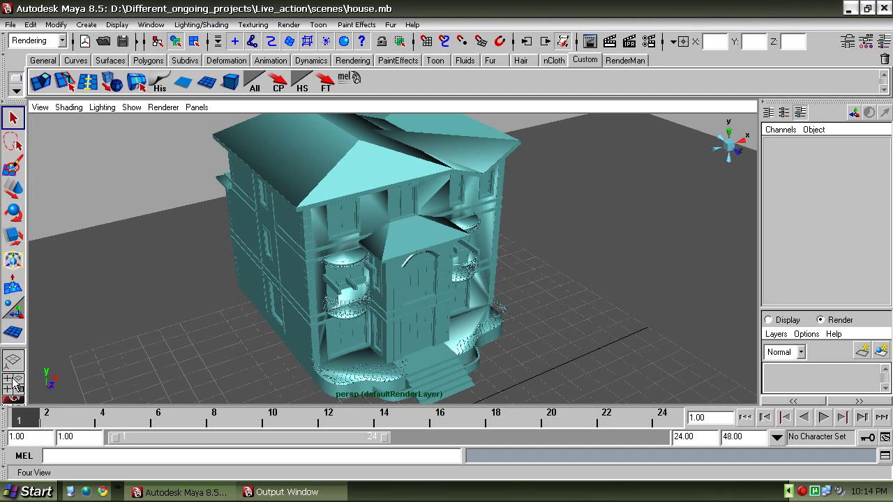
pyautogui.click(14, 399)
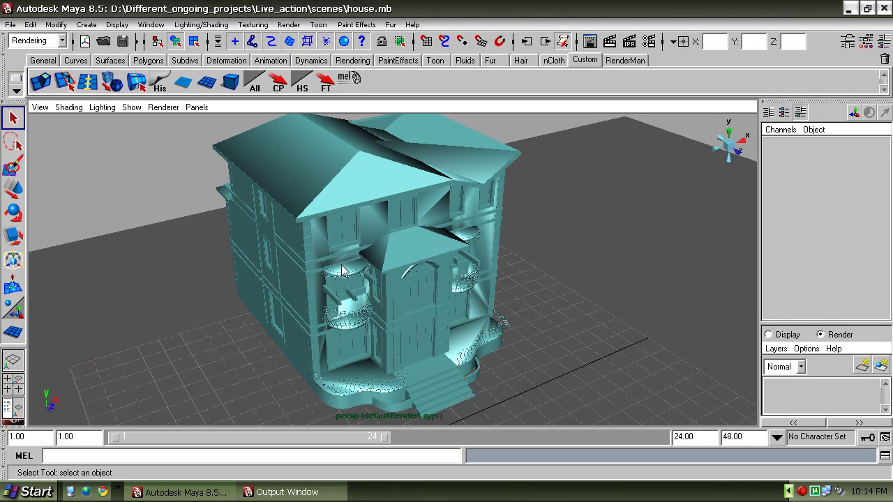
# Turn the view to face the house frontally and select every object.
pyautogui.scroll(-2, 392, 227)
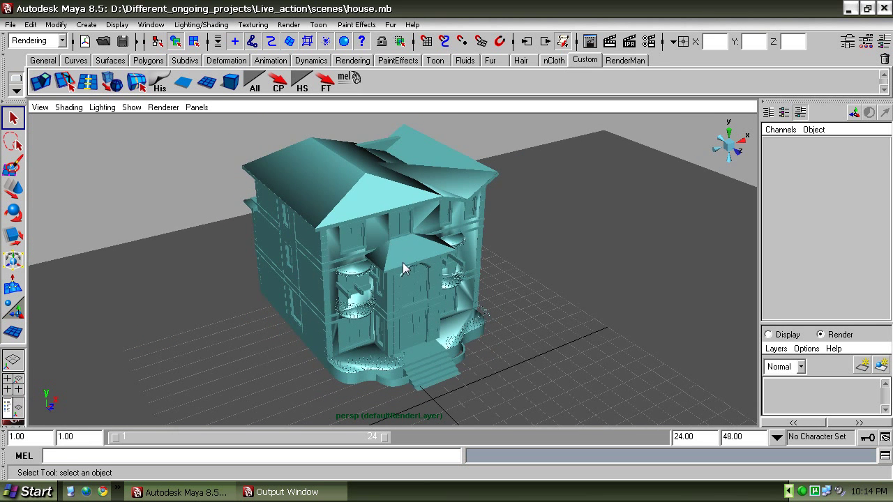
pyautogui.keyDown('alt'); pyautogui.moveTo(403, 262); pyautogui.dragTo(378, 262); pyautogui.keyUp('alt')
pyautogui.keyDown('alt'); pyautogui.moveTo(378, 263); pyautogui.dragTo(331, 271, button='middle'); pyautogui.keyUp('alt')
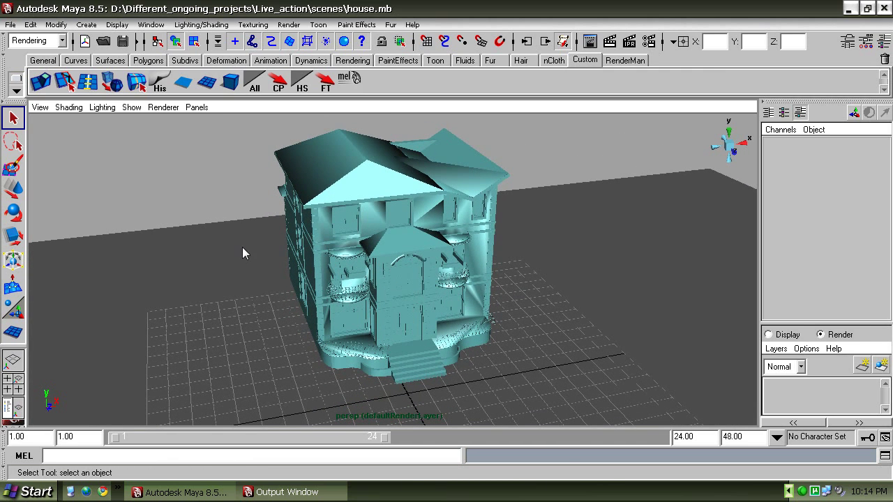
pyautogui.moveTo(193, 197); pyautogui.dragTo(194, 228, button='right')
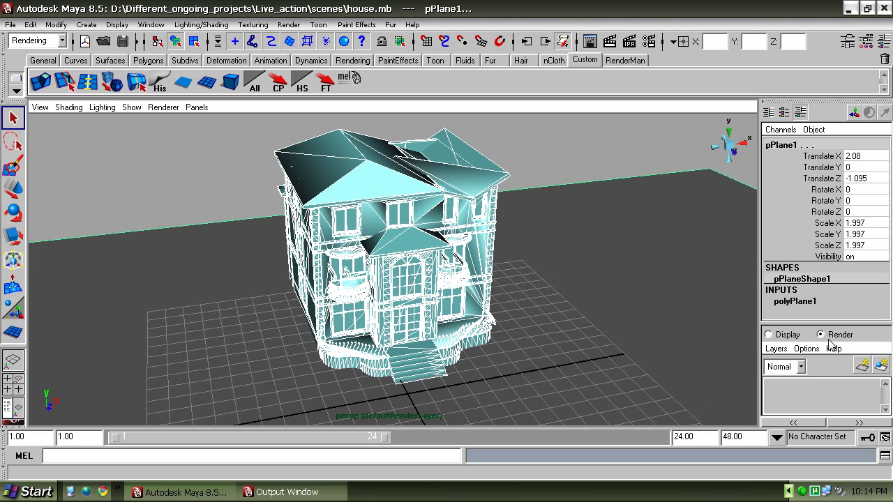
# Create render layer layer1 from the selection and apply its Occlusion preset.
pyautogui.click(781, 335)
pyautogui.click(823, 335)
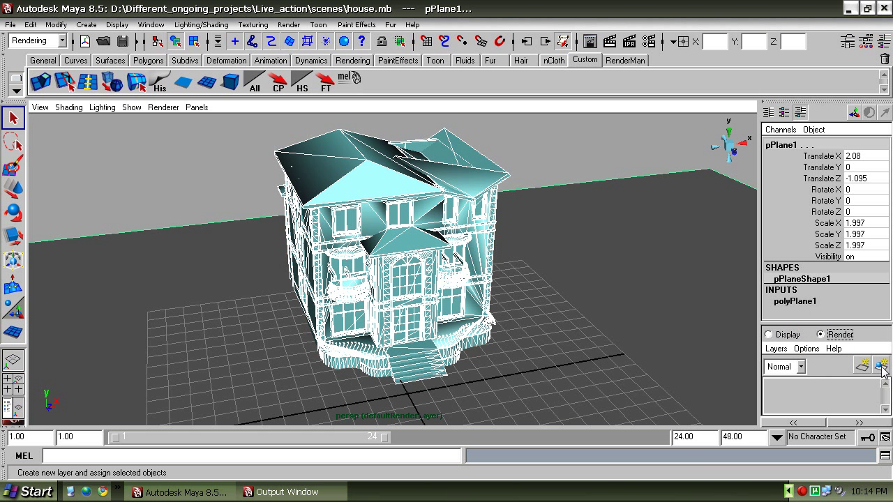
pyautogui.click(881, 367)
pyautogui.click(850, 387)
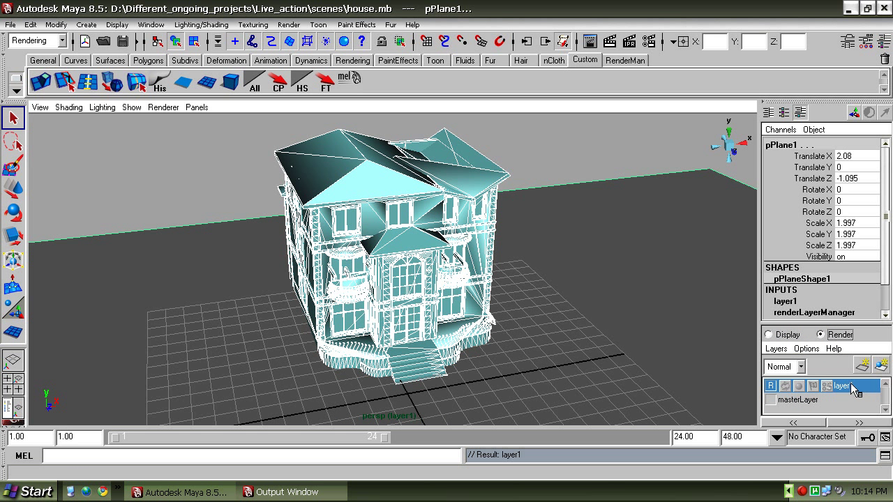
pyautogui.rightClick(855, 388)
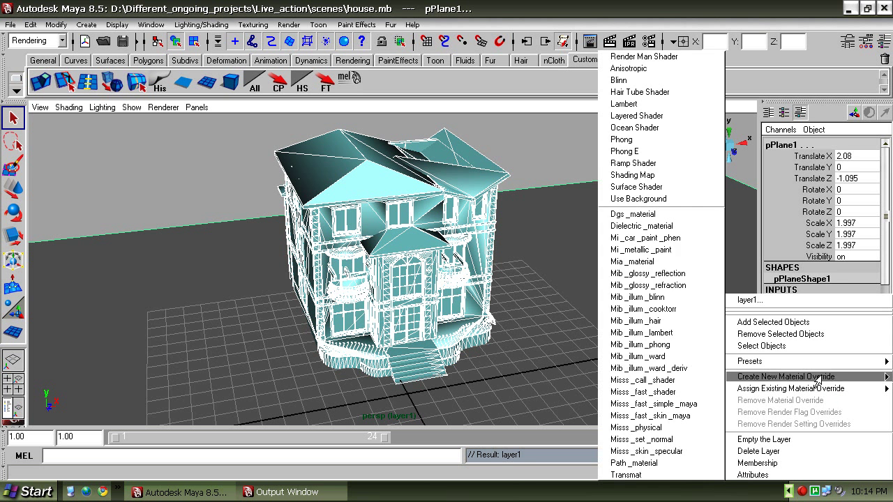
pyautogui.moveTo(800, 364)
pyautogui.click(669, 373)
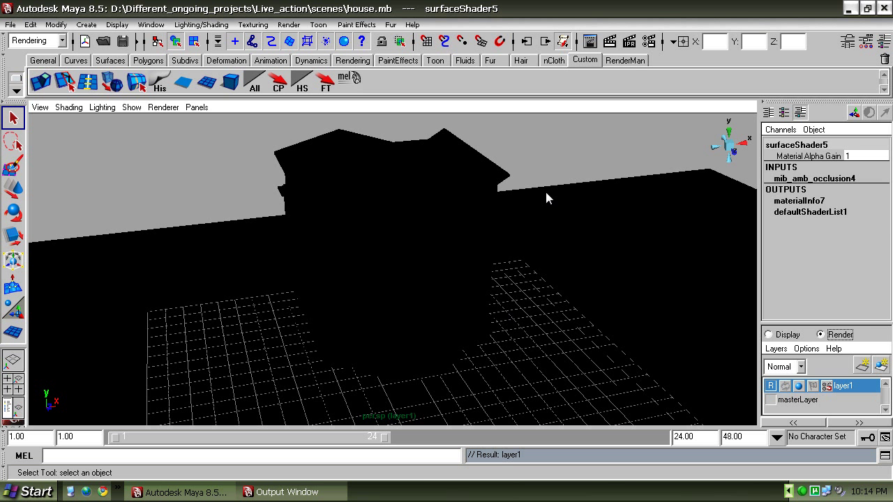
# Confirm mental ray as the renderer in Render Settings.
pyautogui.click(649, 41)
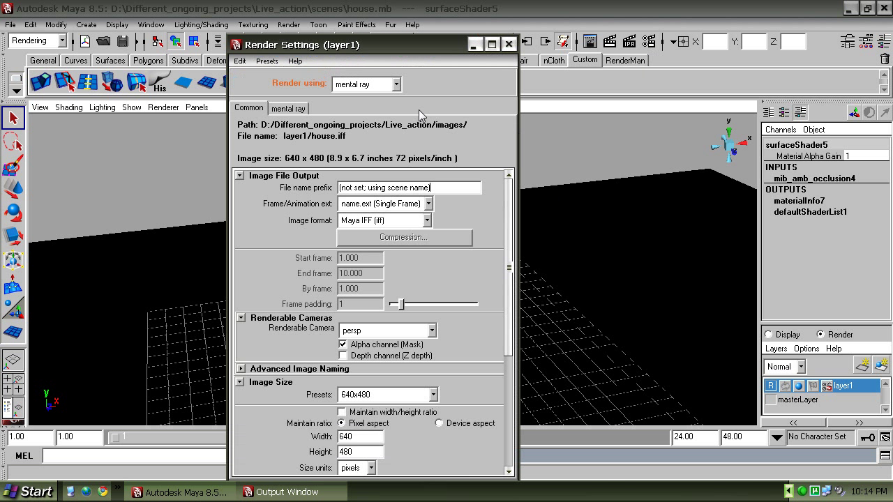
pyautogui.click(395, 83)
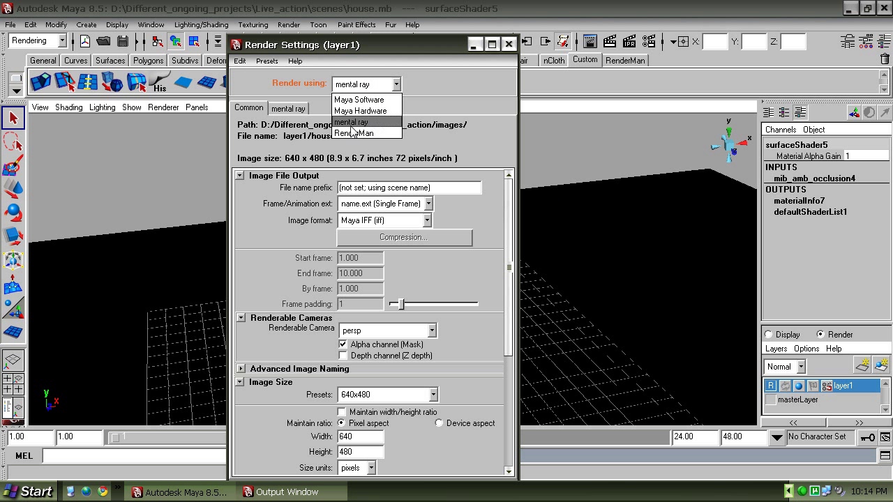
pyautogui.click(368, 122)
pyautogui.click(511, 44)
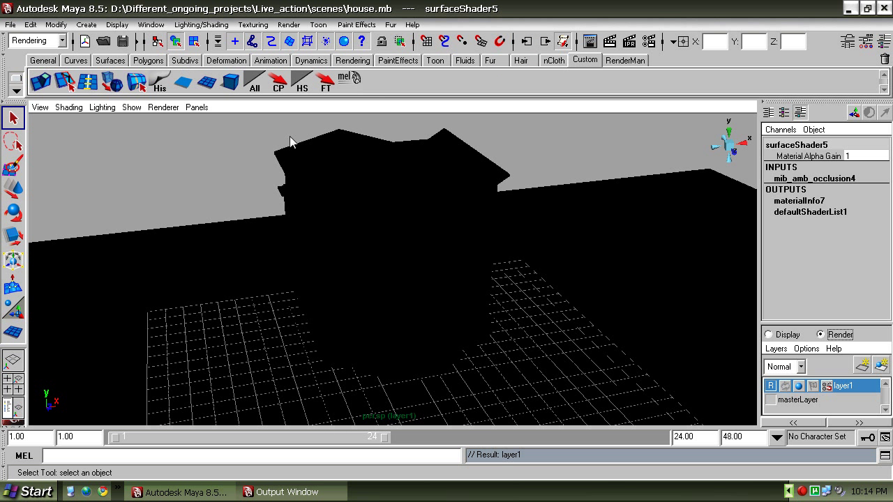
# Check in the Plug-in Manager that Mayatomr.mll is loaded.
pyautogui.click(155, 25)
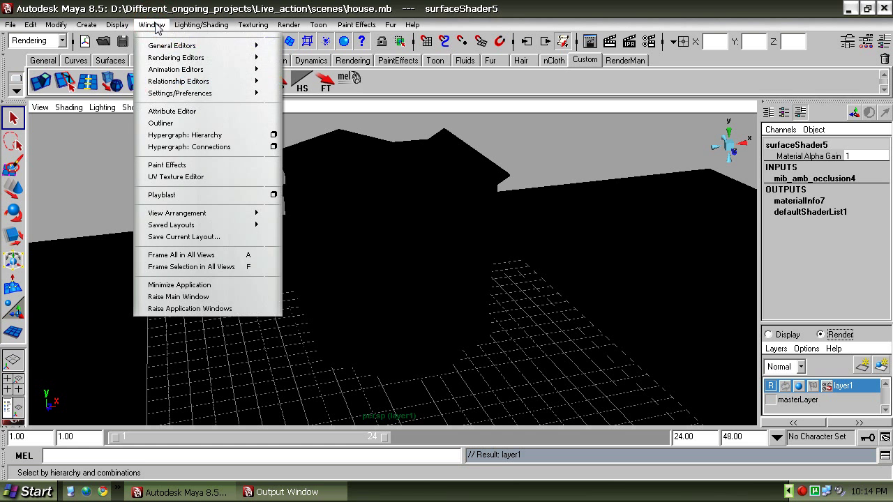
pyautogui.moveTo(191, 94)
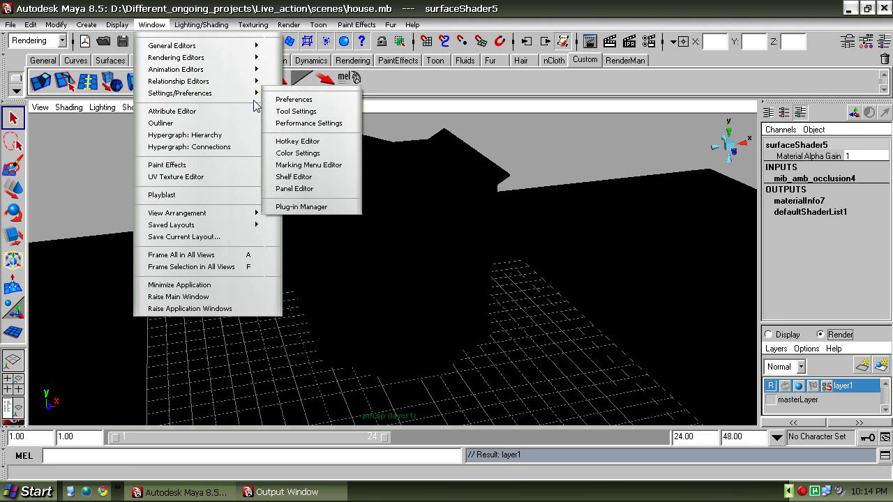
pyautogui.click(304, 206)
pyautogui.moveTo(449, 145); pyautogui.dragTo(448, 215)
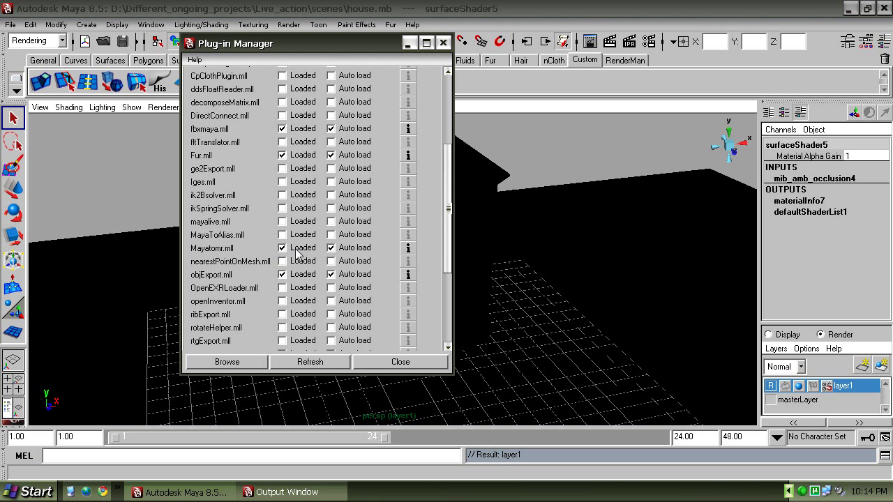
pyautogui.click(443, 44)
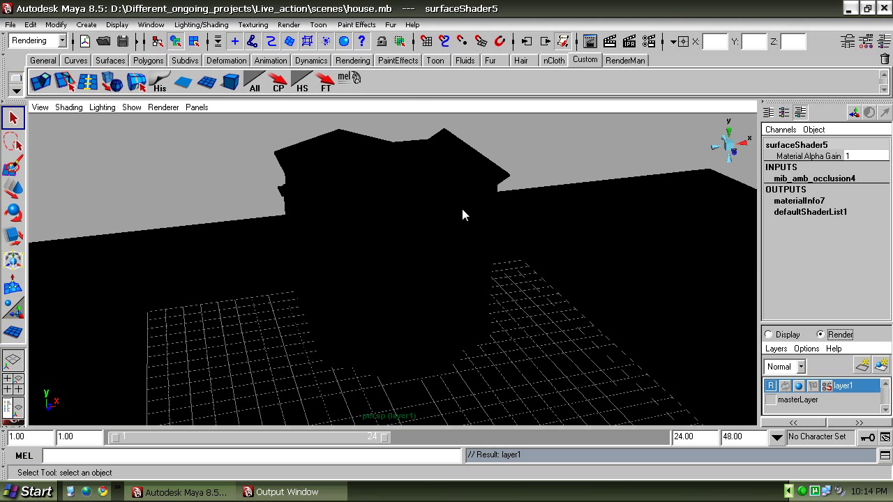
# Render the current frame with mental ray, then close Render View.
pyautogui.click(610, 43)
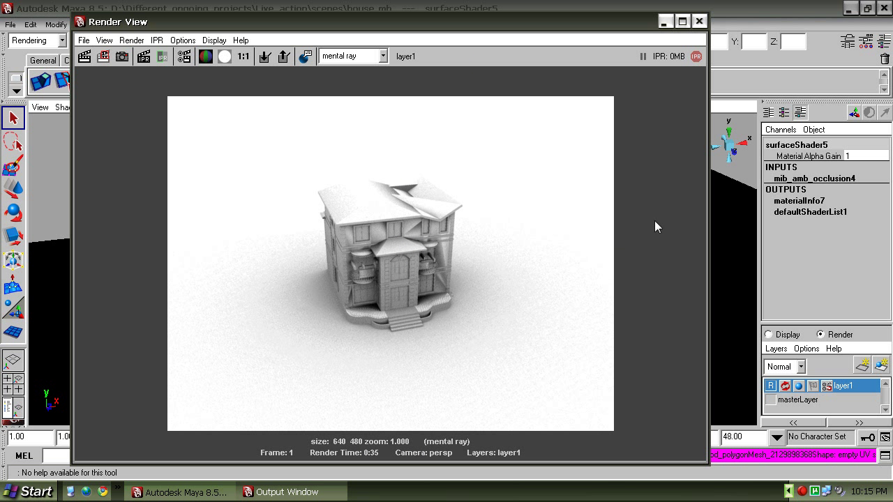
pyautogui.moveTo(587, 23); pyautogui.dragTo(608, 8)
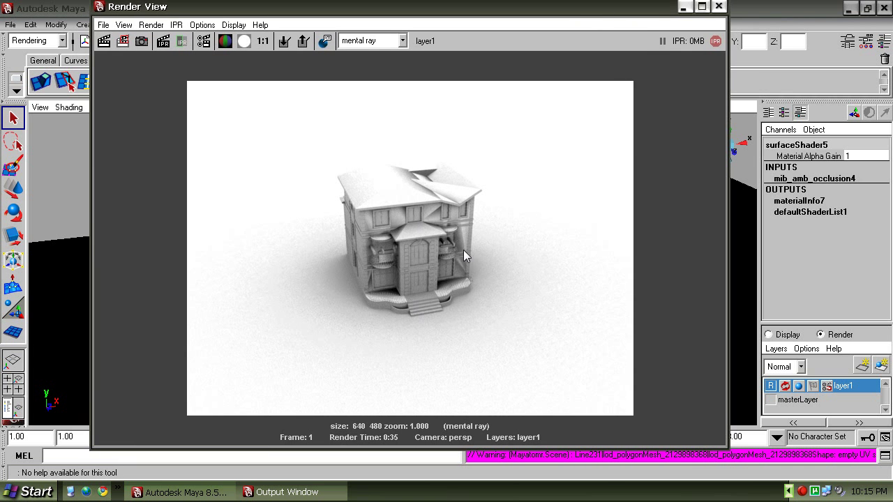
pyautogui.click(718, 6)
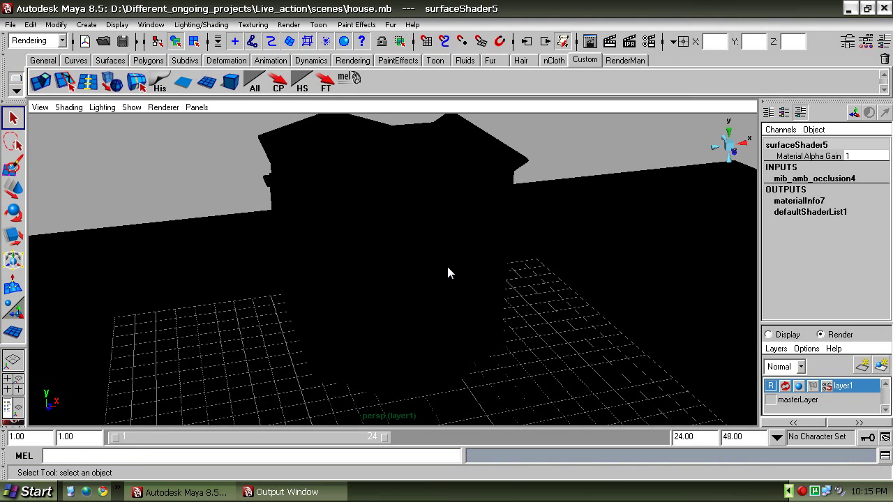
pyautogui.scroll(2, 448, 273)
pyautogui.keyDown('alt'); pyautogui.moveTo(471, 264); pyautogui.dragTo(436, 289); pyautogui.keyUp('alt')
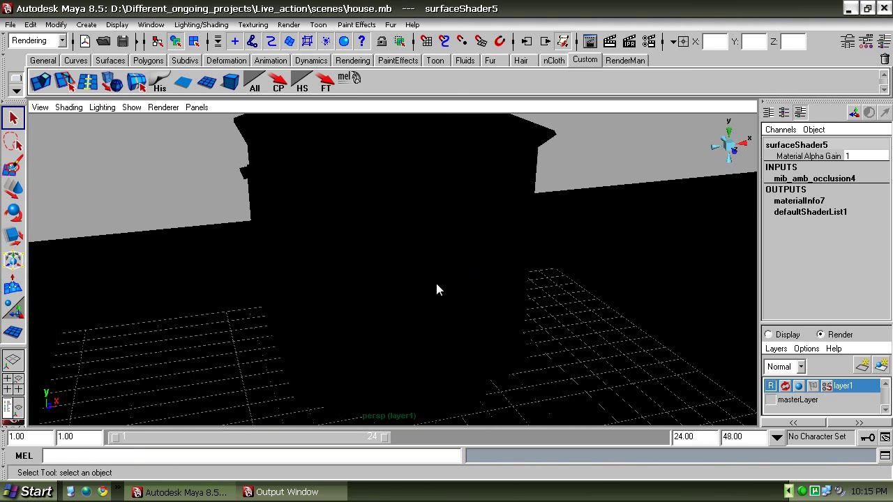
pyautogui.click(7, 436)
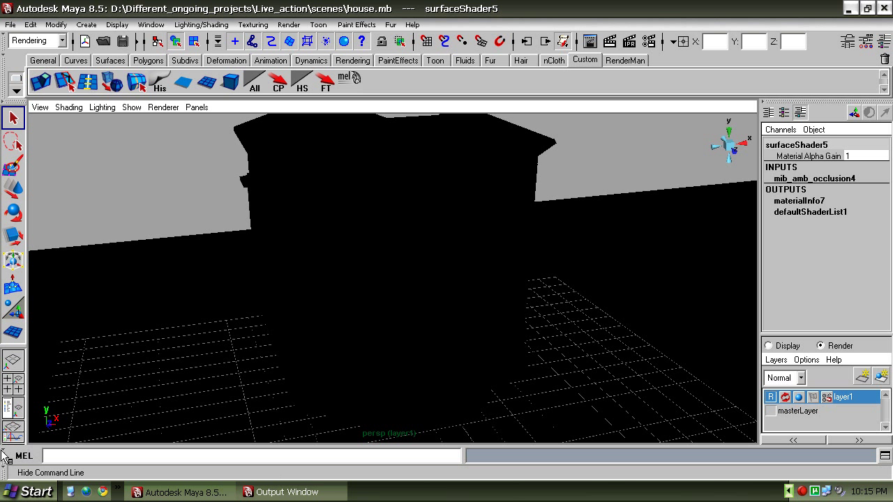
pyautogui.click(6, 457)
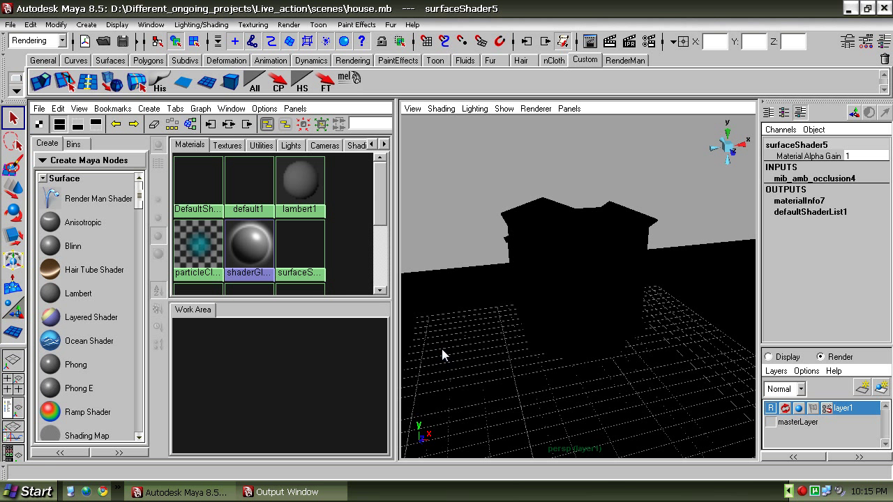
pyautogui.scroll(-1, 367, 235)
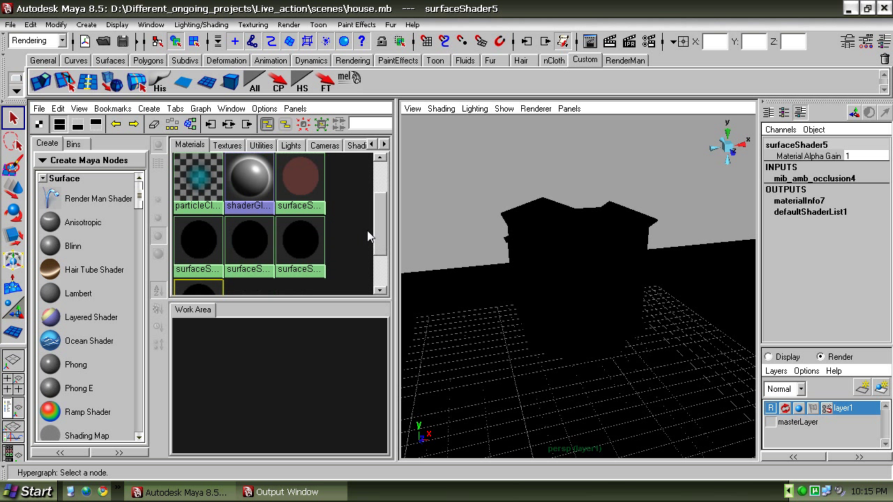
pyautogui.scroll(-1, 368, 237)
pyautogui.scroll(3, 364, 240)
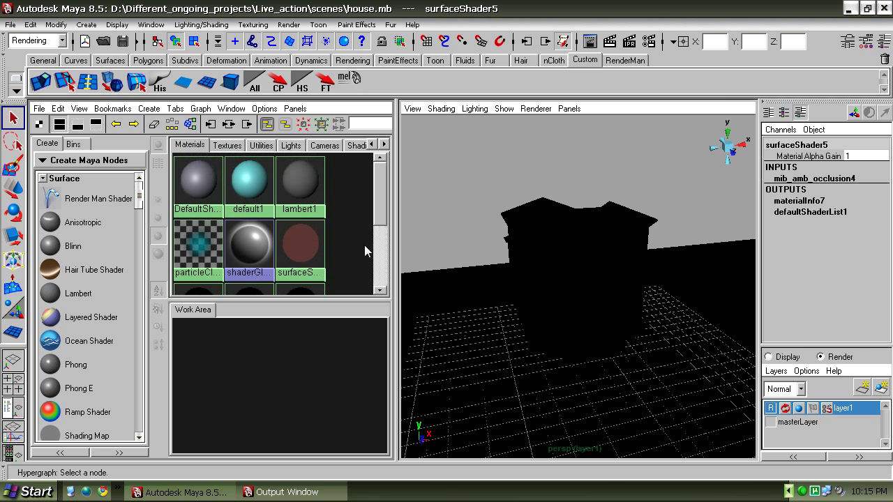
pyautogui.scroll(-2, 352, 261)
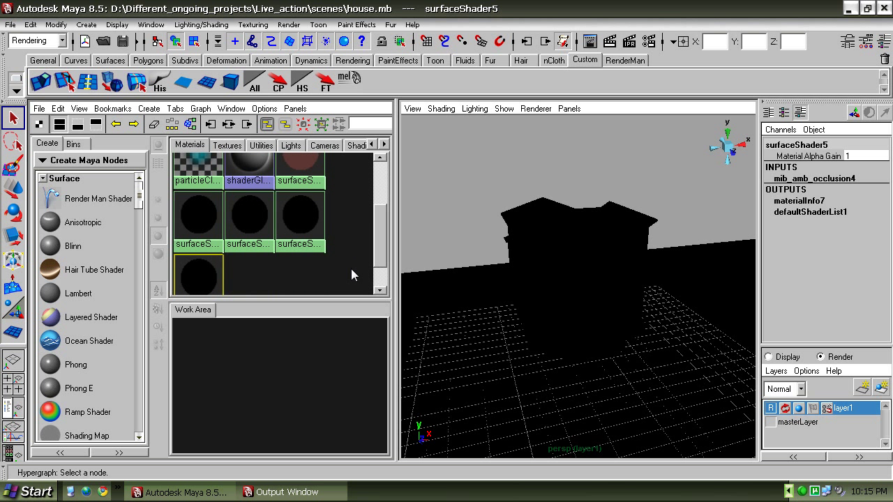
pyautogui.click(580, 265)
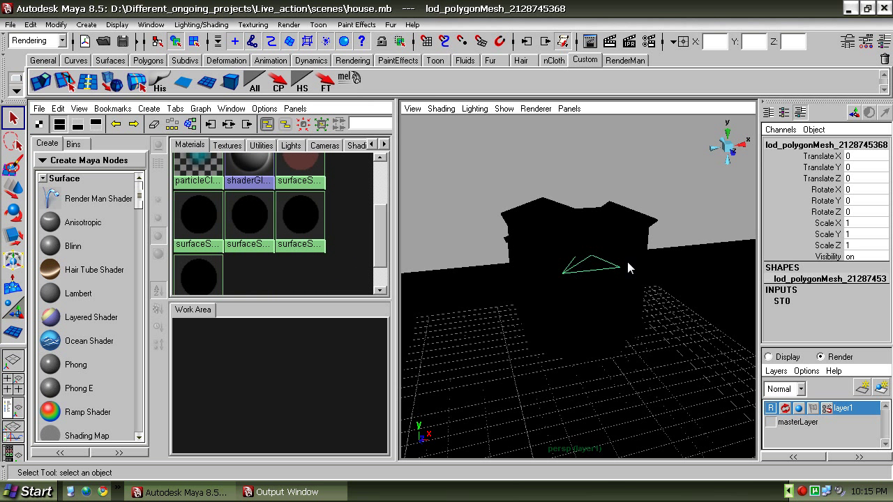
# Show the triangle's shading group and surfaceShader5 attributes in the Attribute Editor.
pyautogui.click(845, 46)
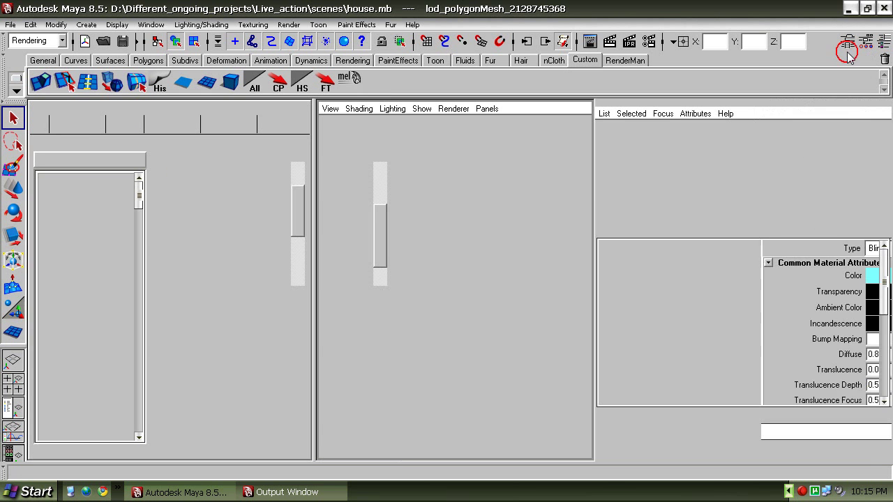
pyautogui.click(753, 138)
pyautogui.click(790, 137)
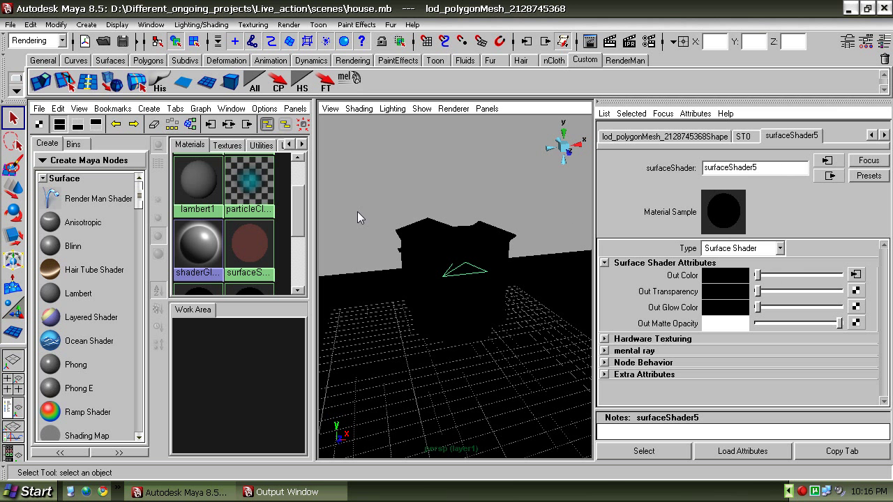
pyautogui.moveTo(296, 222); pyautogui.dragTo(296, 270)
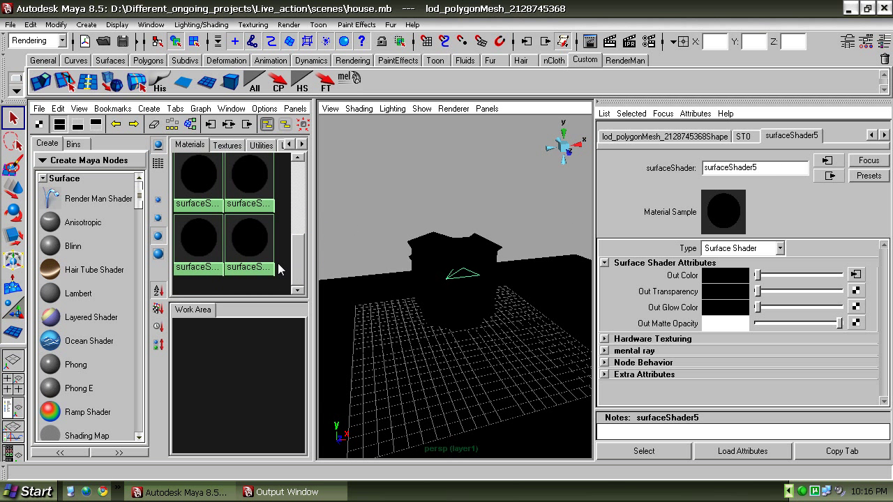
pyautogui.click(256, 244)
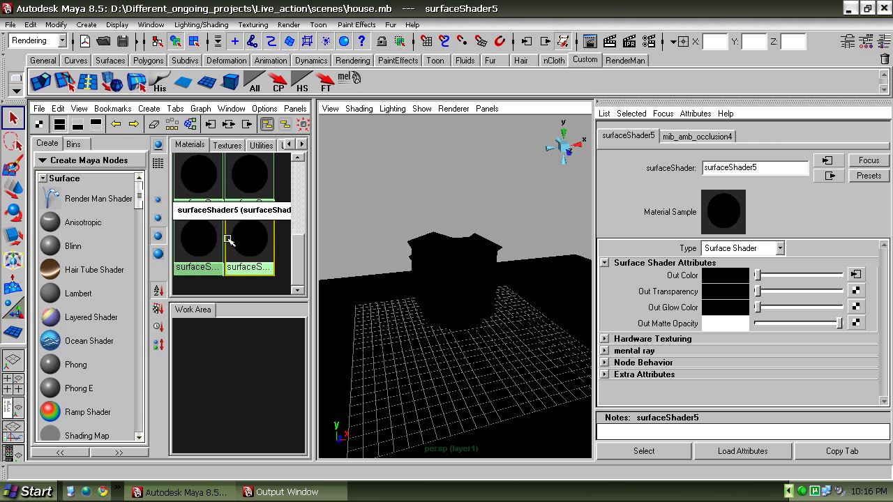
# Graph surfaceShader5's network in the work area and select mib_amb_occlusion4.
pyautogui.moveTo(249, 237); pyautogui.dragTo(233, 376, button='middle')
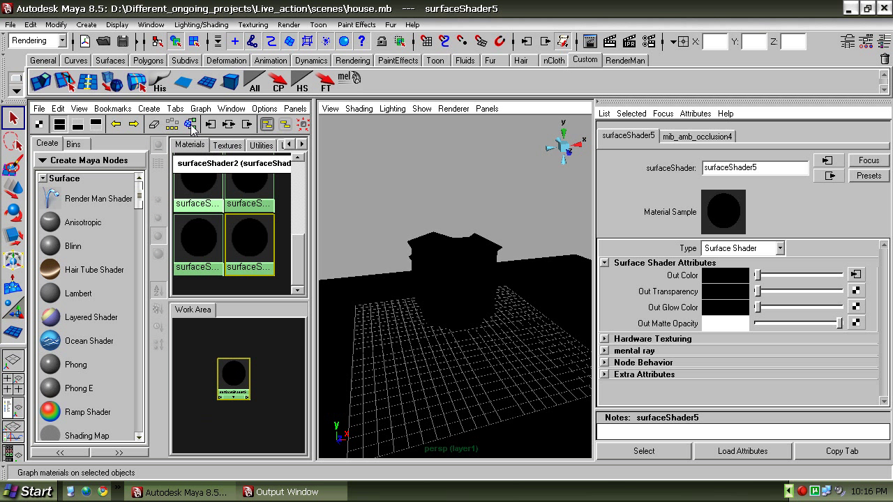
pyautogui.click(228, 124)
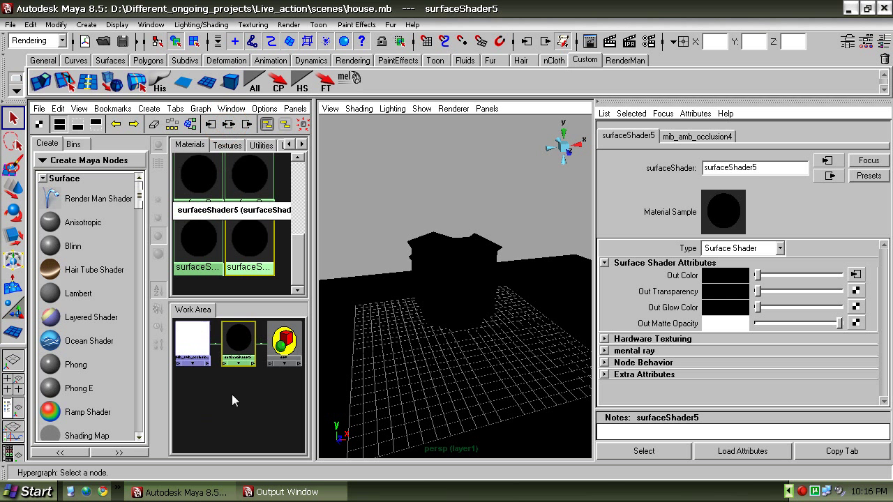
pyautogui.click(249, 392)
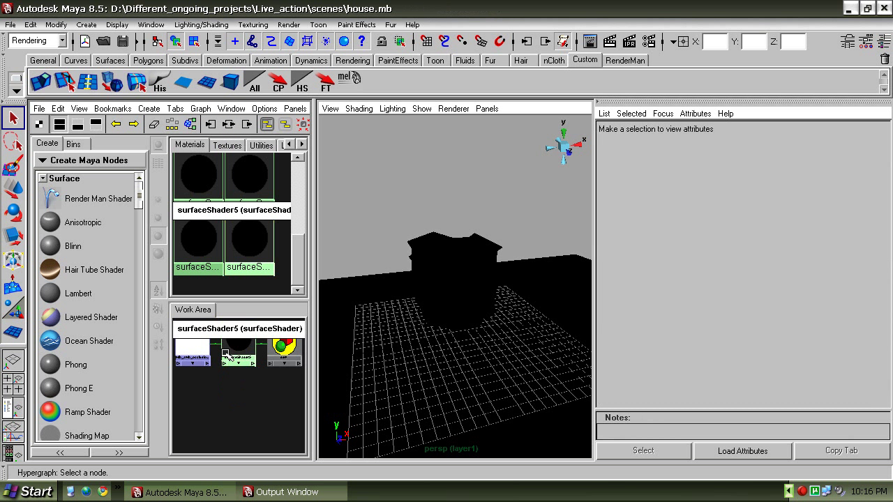
pyautogui.click(197, 341)
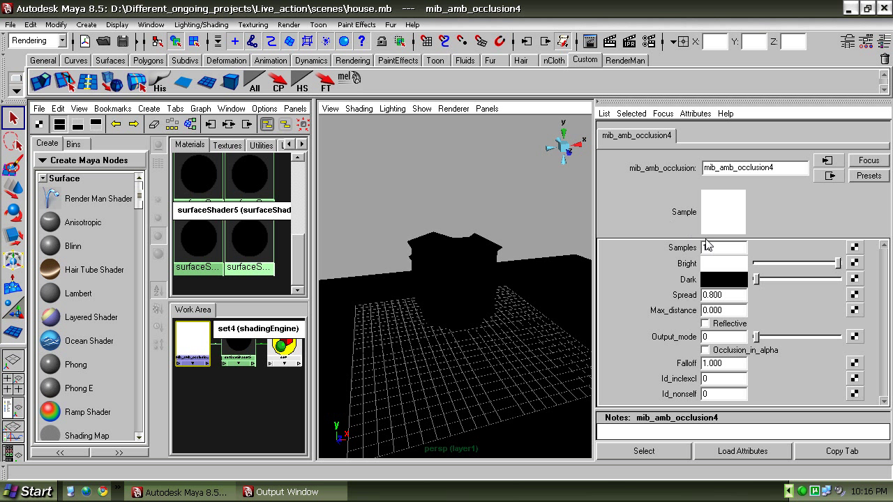
# Set occlusion Samples to 32, then maximize the perspective view and dolly closer.
pyautogui.moveTo(718, 247); pyautogui.dragTo(693, 251)
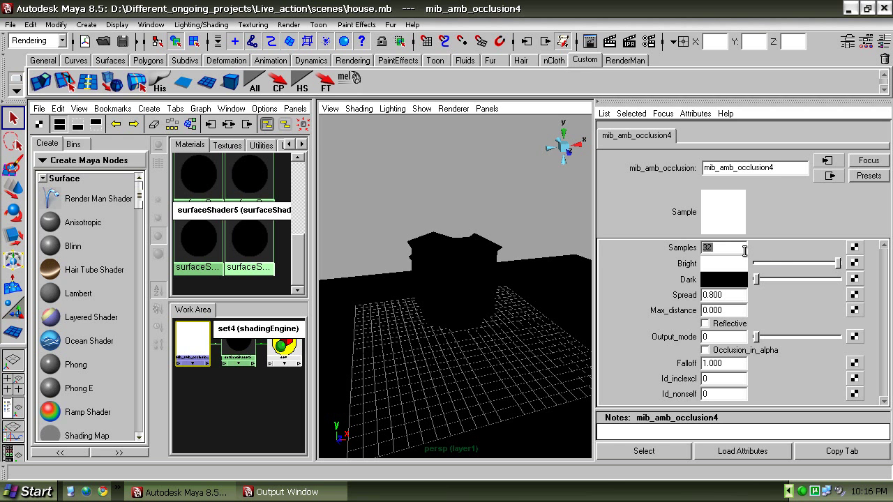
pyautogui.click(449, 199)
pyautogui.press('space')
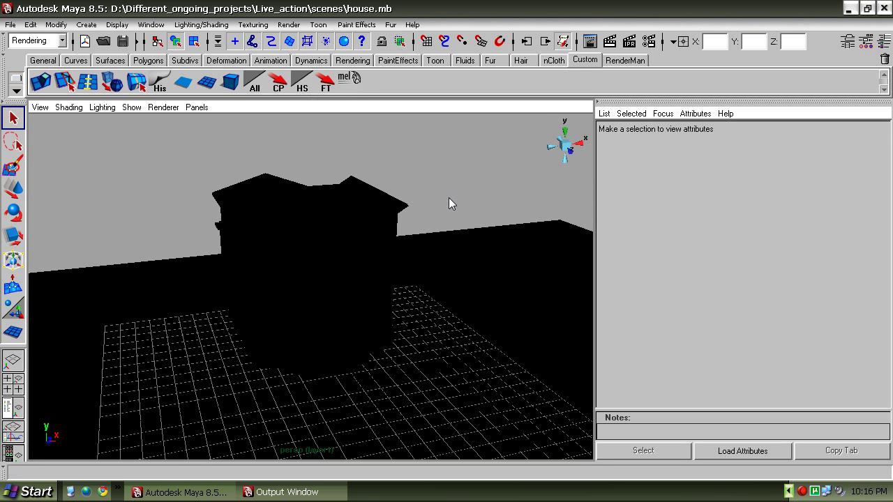
pyautogui.keyDown('alt'); pyautogui.moveTo(434, 220); pyautogui.dragTo(608, 65, button='right'); pyautogui.keyUp('alt')
# Re-render at 32 samples and compare the 1:44 render with the earlier one.
pyautogui.click(590, 41)
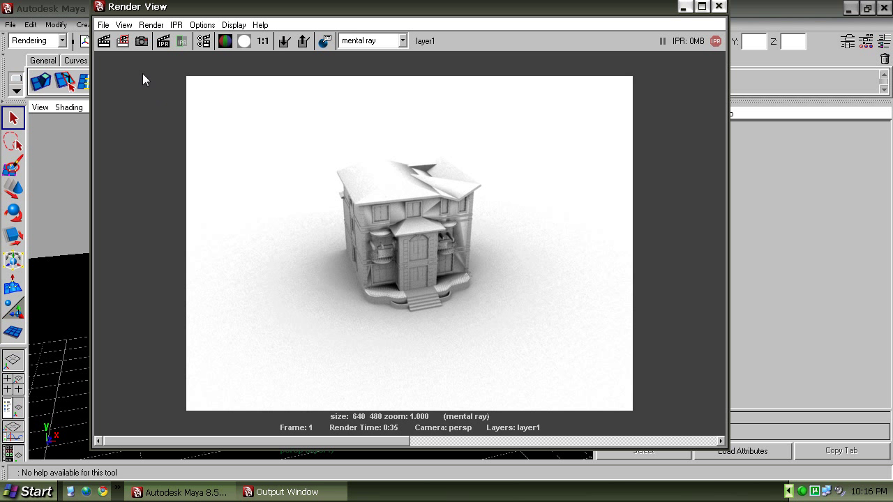
pyautogui.click(106, 42)
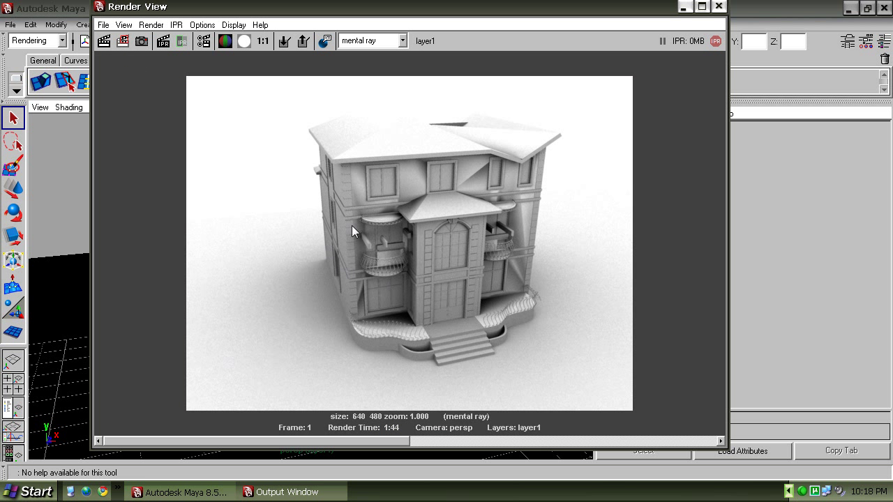
pyautogui.click(267, 440)
pyautogui.click(488, 442)
# Remove the current image from Render View and close the window.
pyautogui.moveTo(384, 441); pyautogui.dragTo(388, 393)
pyautogui.moveTo(576, 18); pyautogui.dragTo(564, 19)
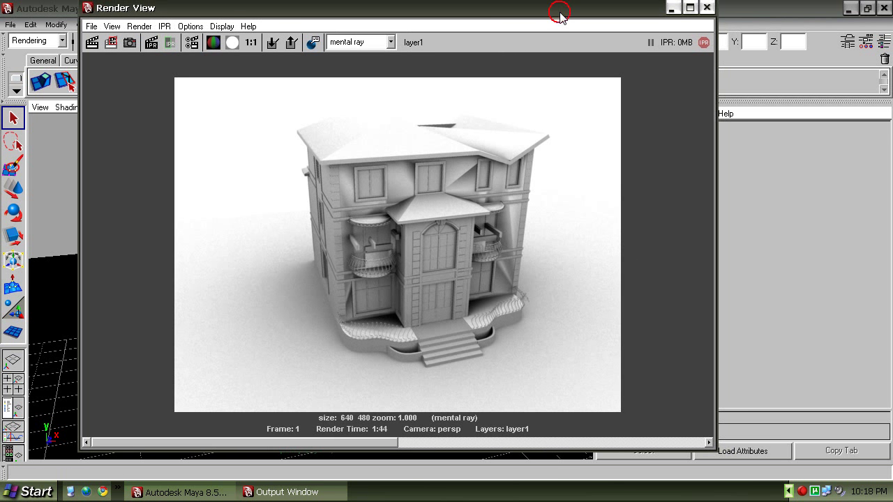
pyautogui.click(283, 46)
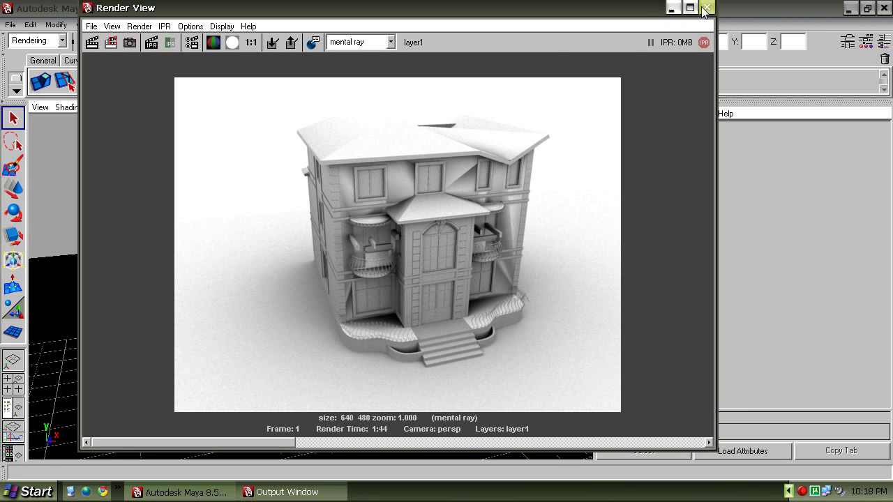
pyautogui.click(706, 7)
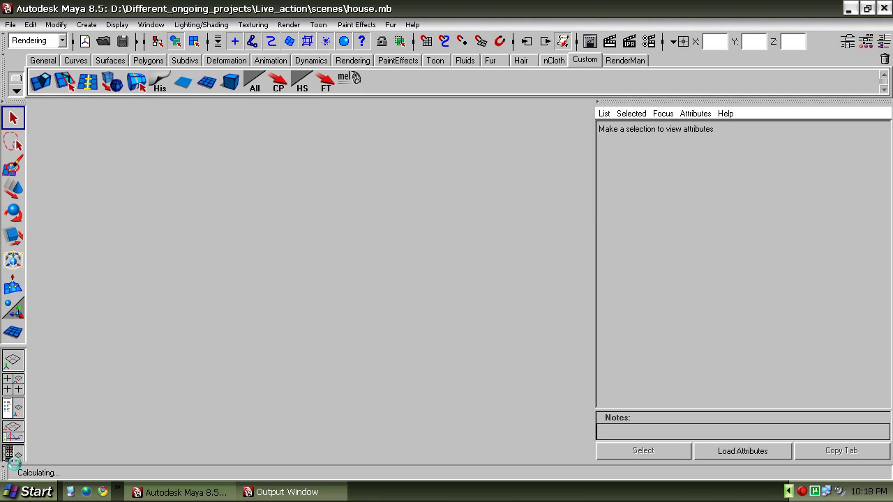
# Set mib_amb_occlusion4's Max_distance to 0.500 and maximize the perspective view.
pyautogui.click(9, 453)
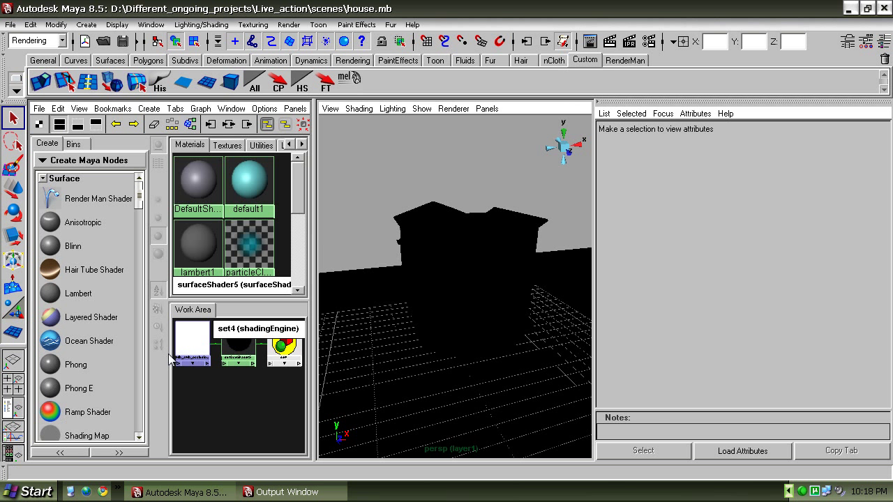
pyautogui.click(201, 337)
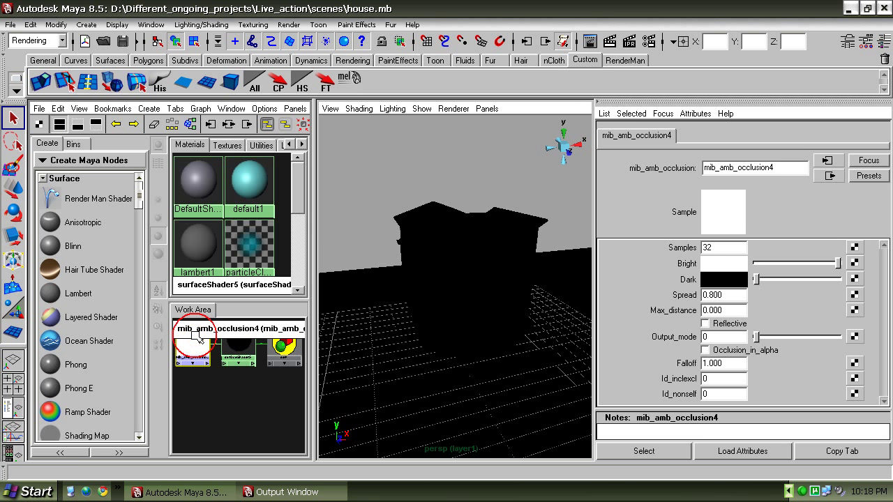
pyautogui.click(731, 310)
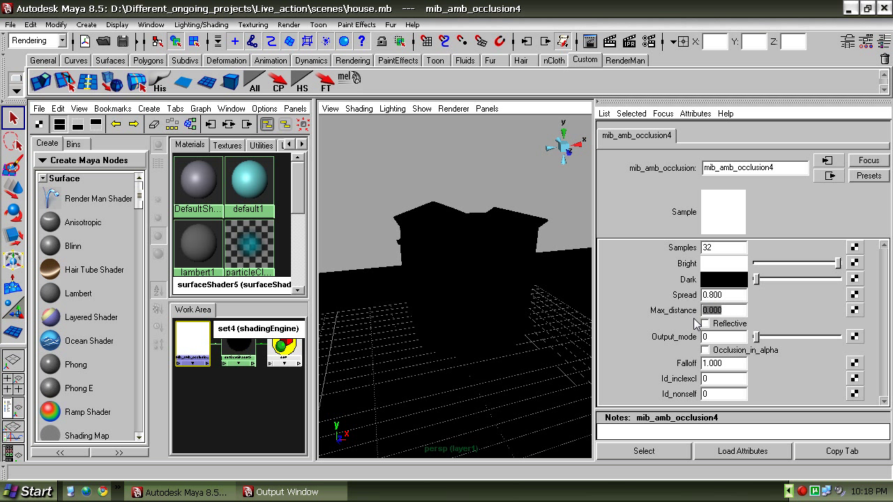
pyautogui.write('.')
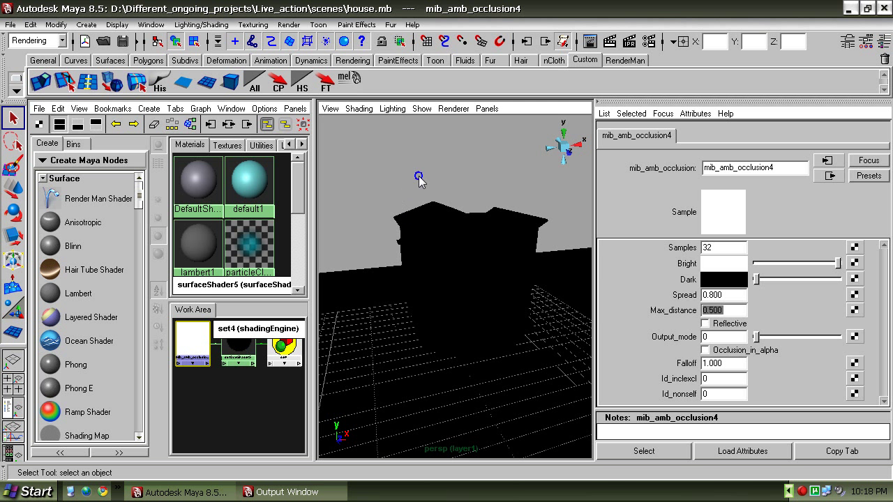
pyautogui.press('space')
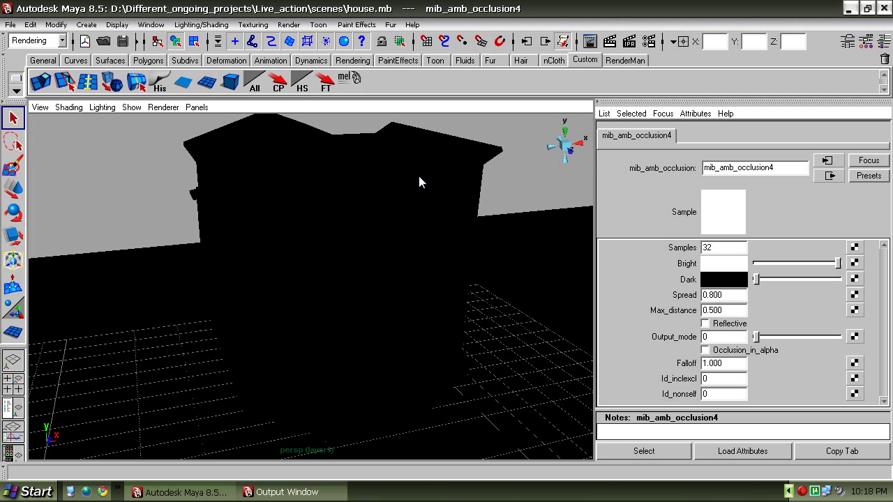
pyautogui.click(590, 41)
# Test-render a strip over the house's left side, then re-render the full frame.
pyautogui.moveTo(362, 71); pyautogui.dragTo(286, 428)
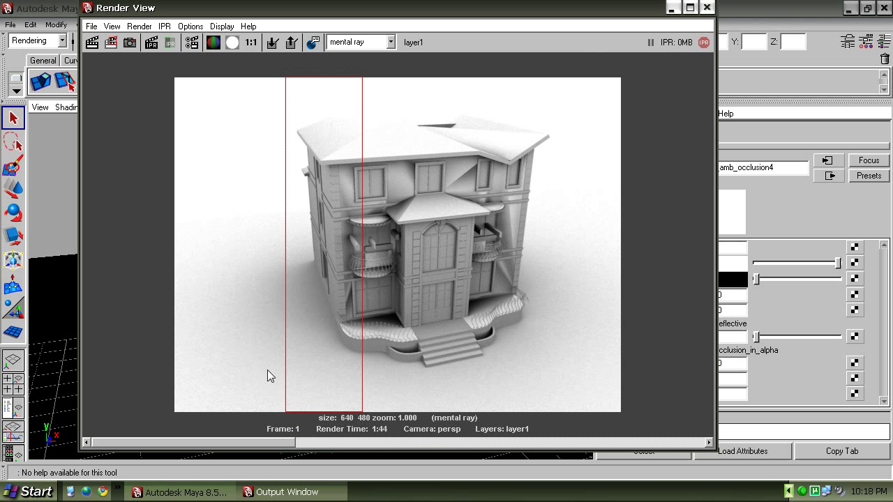
pyautogui.click(110, 42)
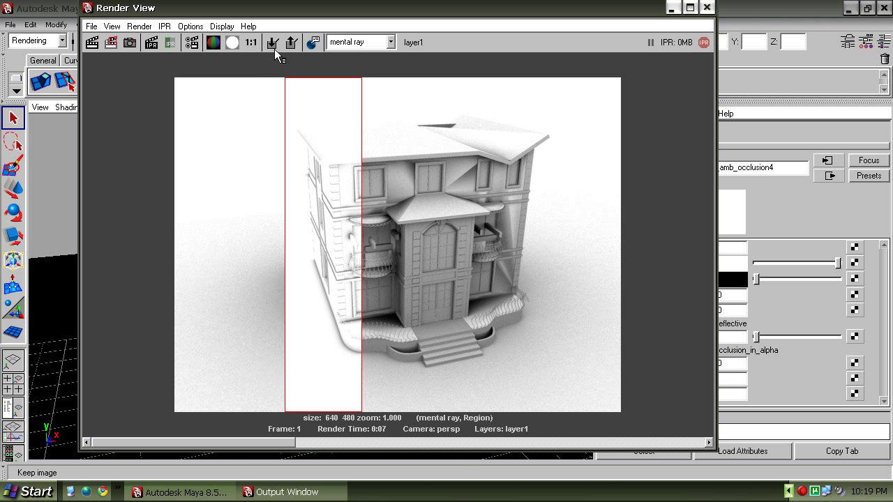
pyautogui.moveTo(216, 445); pyautogui.dragTo(351, 231)
pyautogui.click(91, 42)
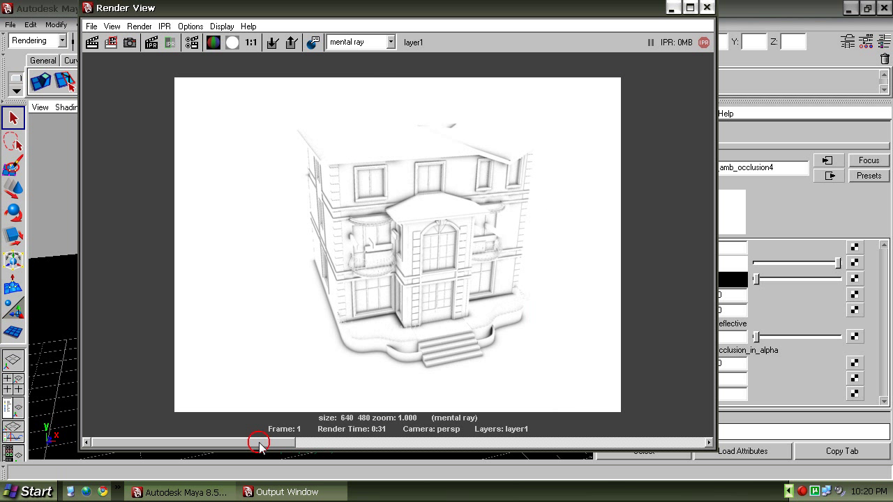
pyautogui.moveTo(255, 441); pyautogui.dragTo(469, 441)
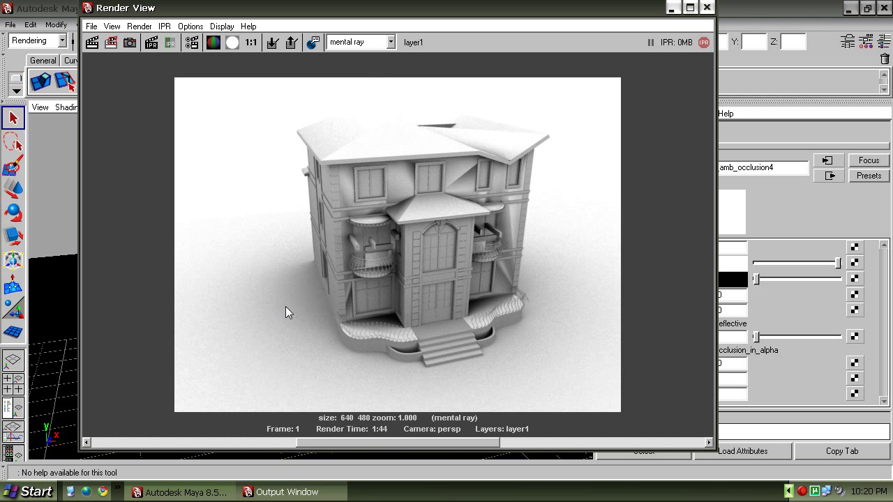
# Set the occlusion node's Max_distance to 1.000.
pyautogui.moveTo(337, 443); pyautogui.dragTo(129, 443)
pyautogui.moveTo(545, 12); pyautogui.dragTo(431, 7)
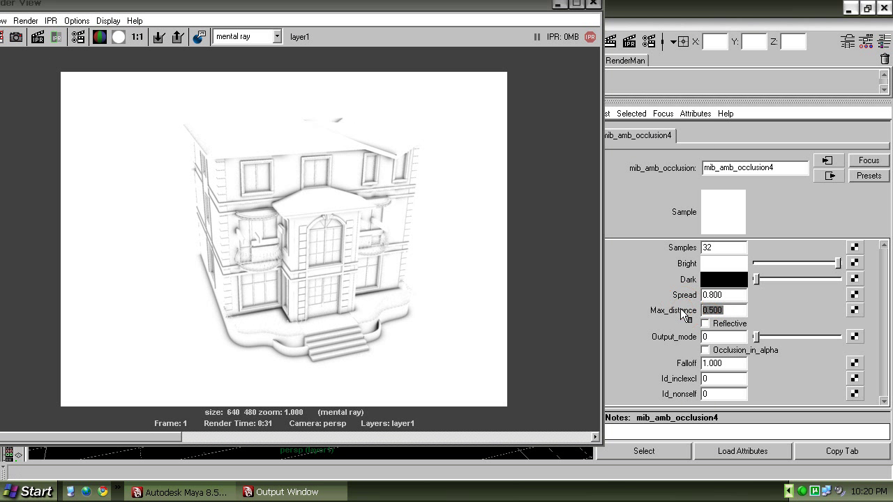
pyautogui.doubleClick(739, 310)
pyautogui.write('1')
pyautogui.press('Return')
# Re-render the house in Render View and keep the 0:35 image.
pyautogui.click(346, 7)
pyautogui.moveTo(346, 8); pyautogui.dragTo(424, 10)
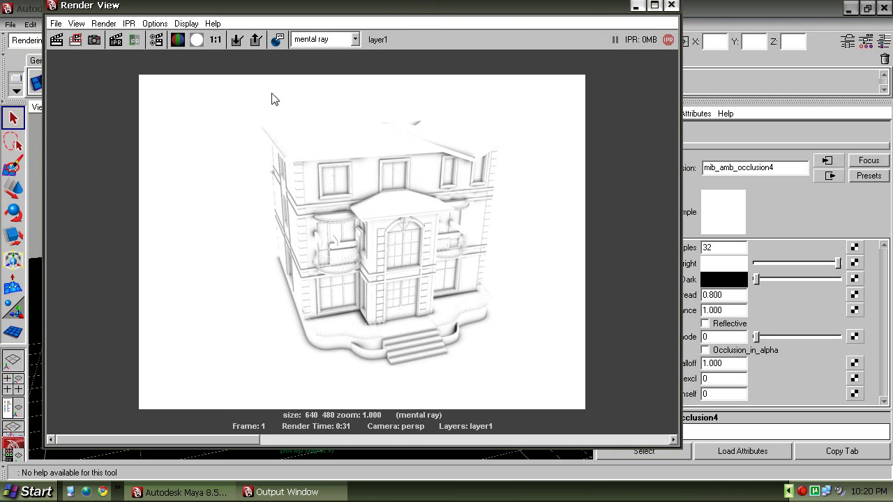
pyautogui.click(57, 40)
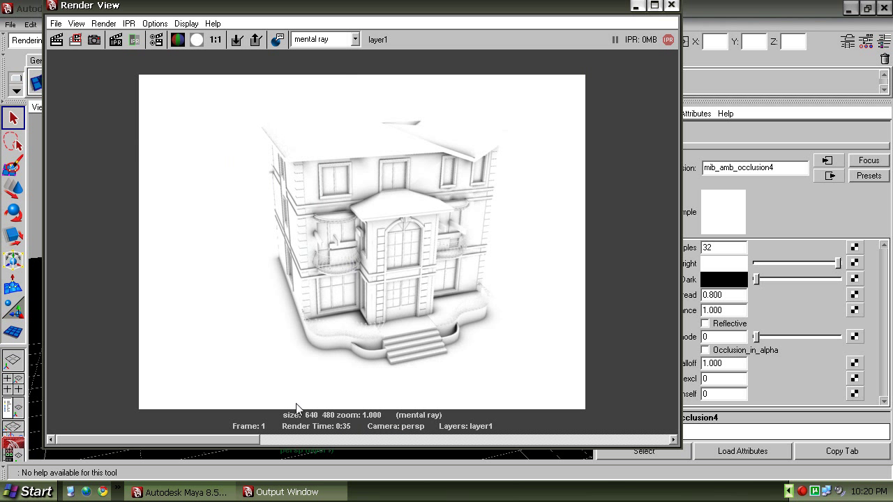
pyautogui.moveTo(230, 439)
pyautogui.mouseDown()
pyautogui.moveTo(407, 438)
pyautogui.moveTo(234, 439)
pyautogui.mouseUp()
pyautogui.moveTo(578, 14)
pyautogui.mouseDown()
pyautogui.moveTo(564, 35)
pyautogui.moveTo(586, 15)
pyautogui.mouseUp()
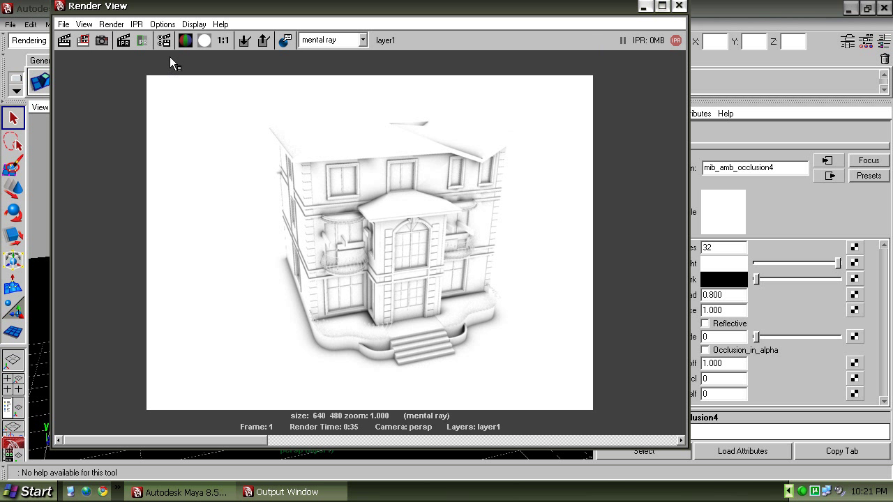
pyautogui.click(246, 41)
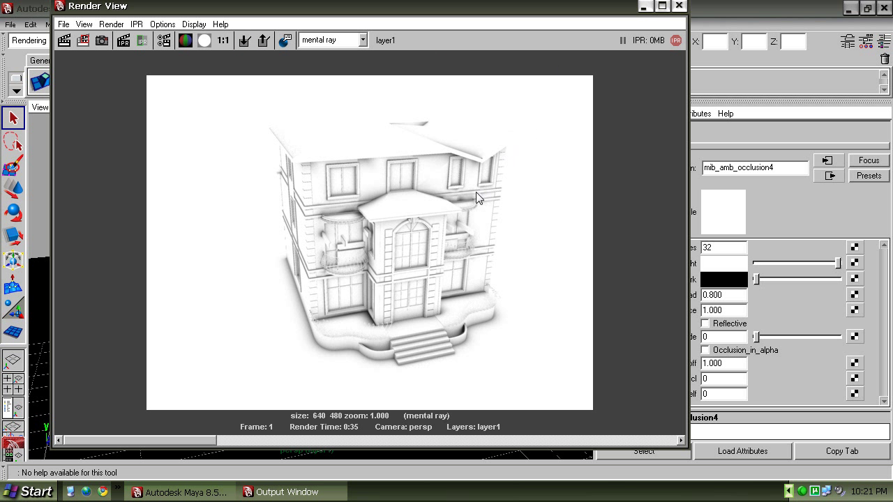
# Set mib_amb_occlusion4 to 20 Samples and 0.300 Max_distance, then reopen Render View.
pyautogui.click(679, 6)
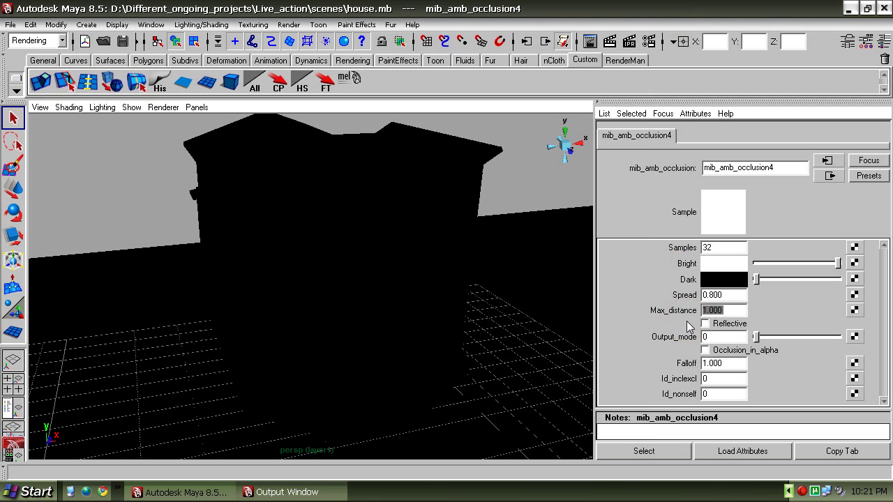
pyautogui.moveTo(738, 310); pyautogui.dragTo(684, 310)
pyautogui.moveTo(729, 363); pyautogui.dragTo(702, 362)
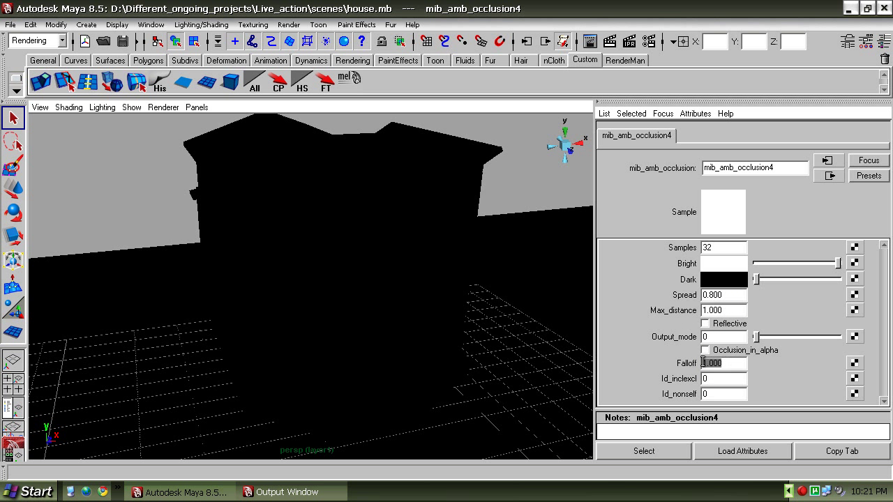
pyautogui.click(717, 379)
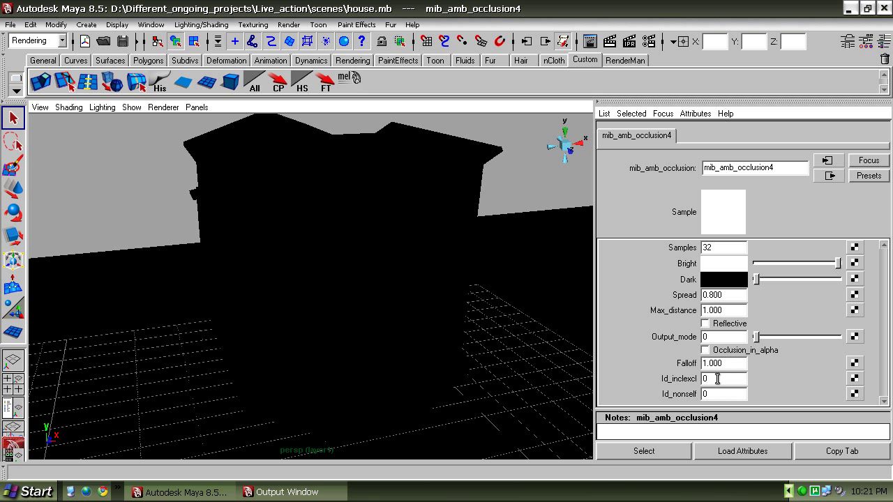
pyautogui.click(729, 310)
pyautogui.moveTo(723, 247); pyautogui.dragTo(693, 252)
pyautogui.write('20')
pyautogui.moveTo(728, 311); pyautogui.dragTo(699, 313)
pyautogui.write('.3')
pyautogui.press('Return')
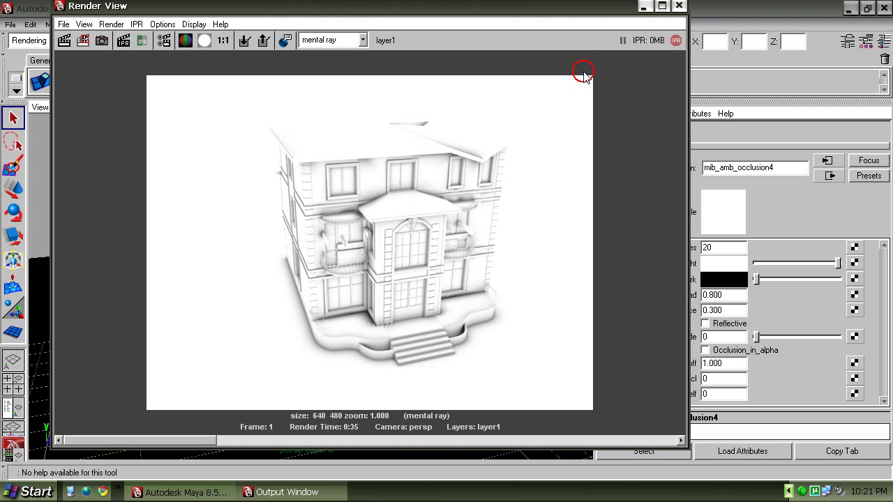
pyautogui.click(590, 41)
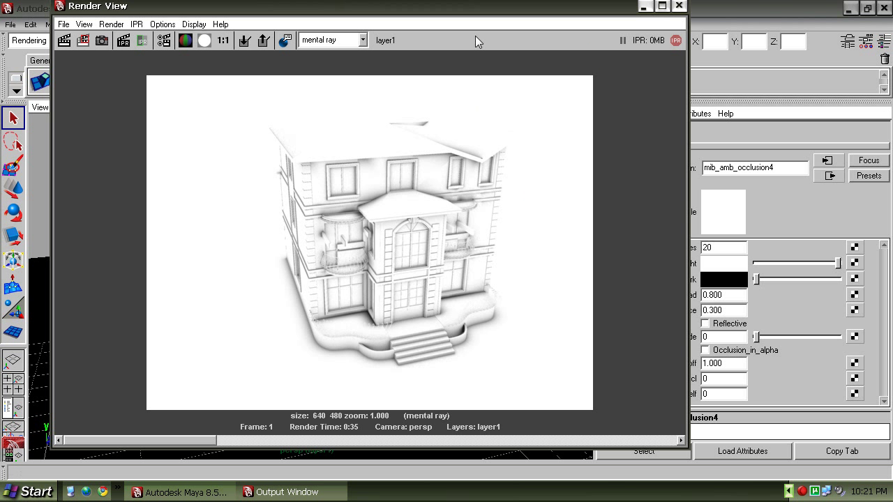
# Re-render the house with 20 samples and 0.300 max distance, comparing it against stored renders.
pyautogui.click(83, 39)
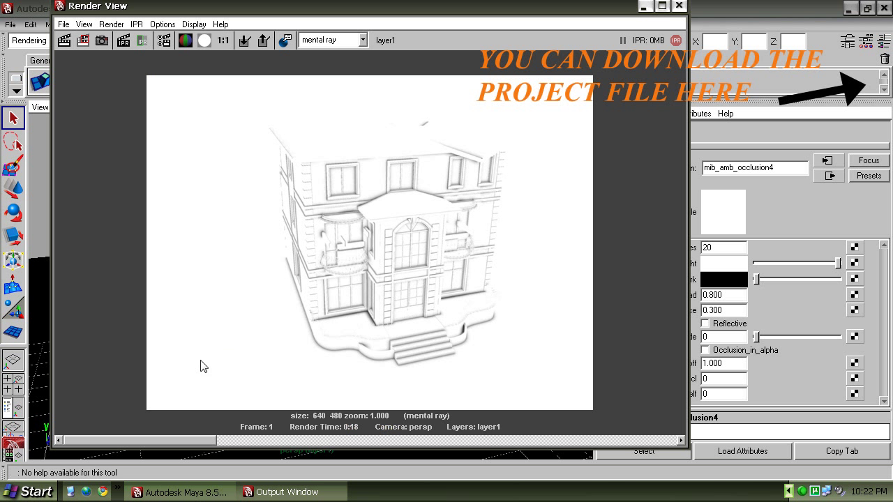
pyautogui.moveTo(163, 438); pyautogui.dragTo(318, 442)
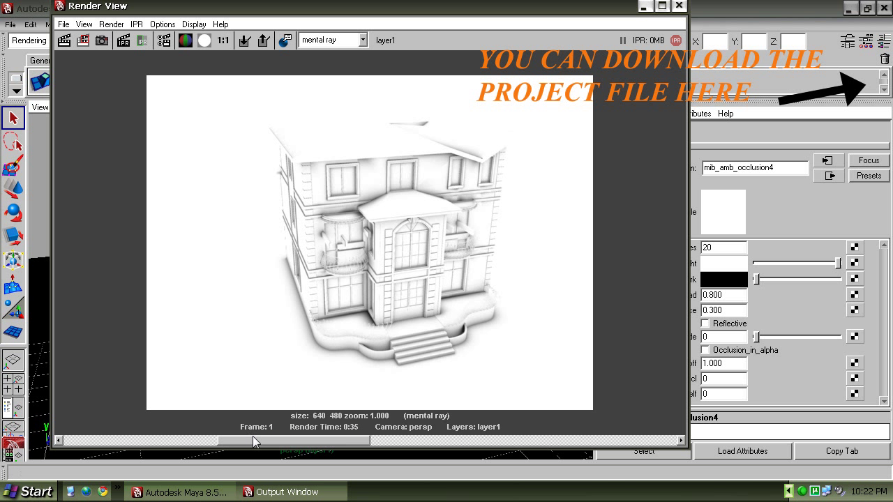
pyautogui.moveTo(252, 438)
pyautogui.mouseDown()
pyautogui.moveTo(200, 438)
pyautogui.moveTo(302, 439)
pyautogui.moveTo(342, 429)
pyautogui.moveTo(452, 439)
pyautogui.mouseUp()
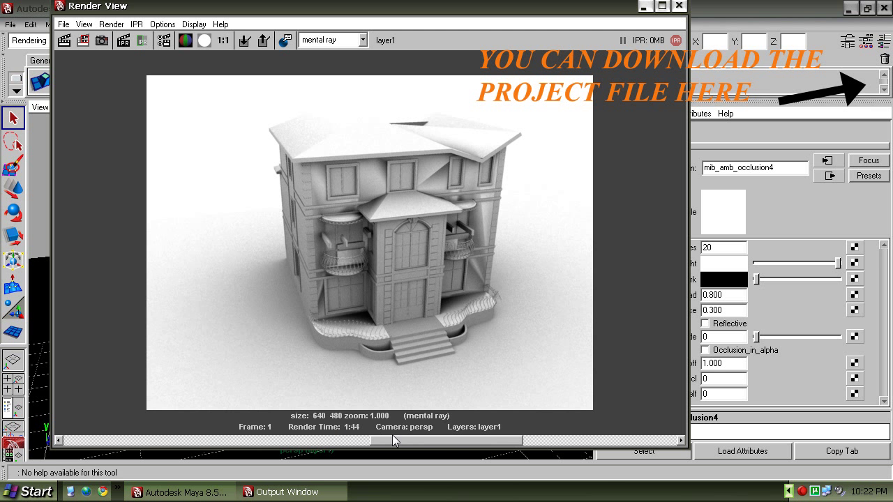
pyautogui.moveTo(392, 435); pyautogui.dragTo(240, 440)
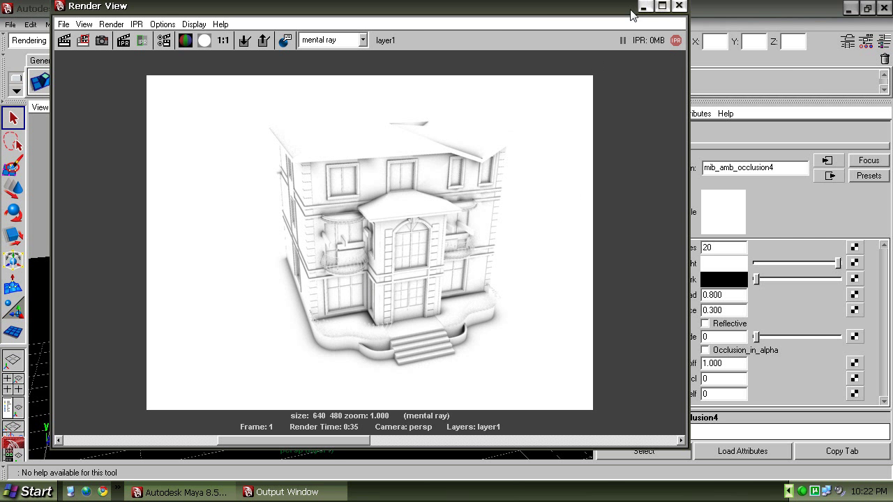
pyautogui.click(678, 5)
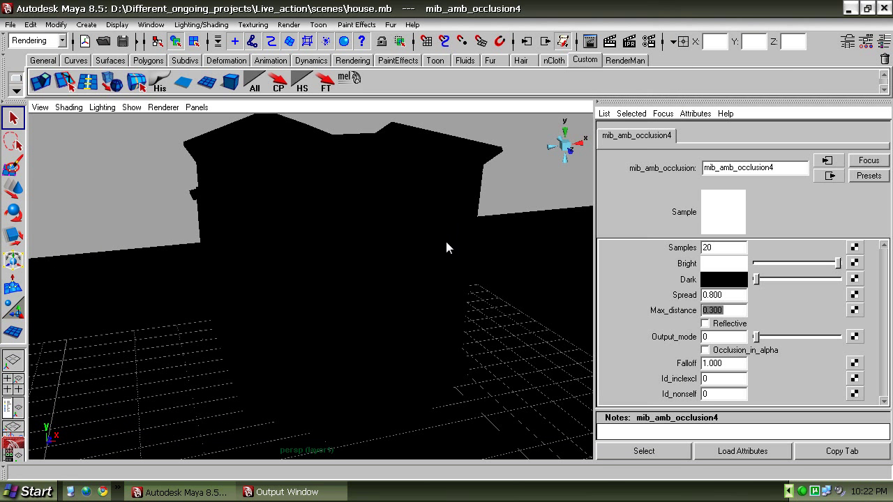
# Track the perspective camera back from the house and tumble it to a higher angle.
pyautogui.keyDown('alt'); pyautogui.moveTo(446, 248); pyautogui.dragTo(418, 261, button='right'); pyautogui.keyUp('alt')
pyautogui.keyDown('alt'); pyautogui.moveTo(419, 261); pyautogui.dragTo(434, 276, button='middle'); pyautogui.keyUp('alt')
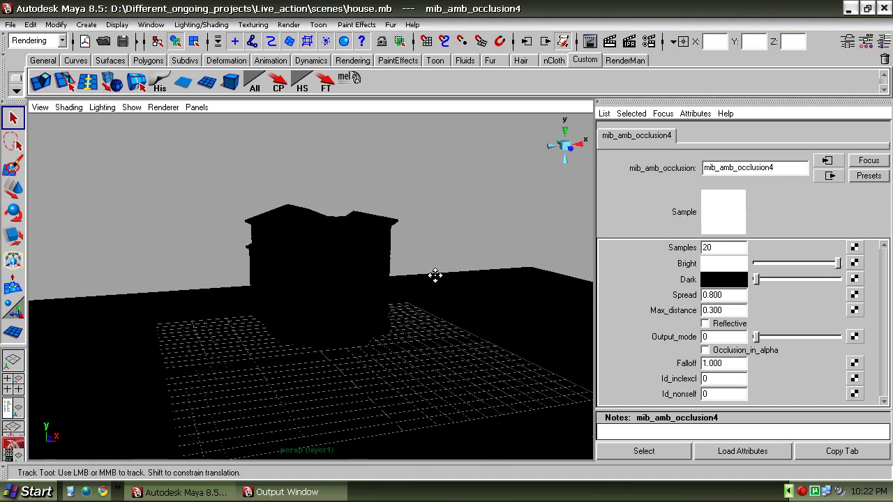
pyautogui.keyDown('alt'); pyautogui.moveTo(435, 275); pyautogui.dragTo(425, 251); pyautogui.keyUp('alt')
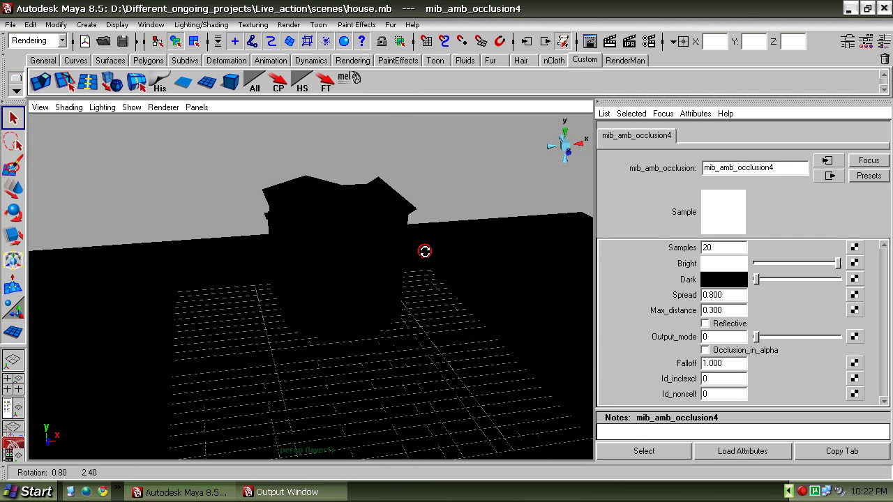